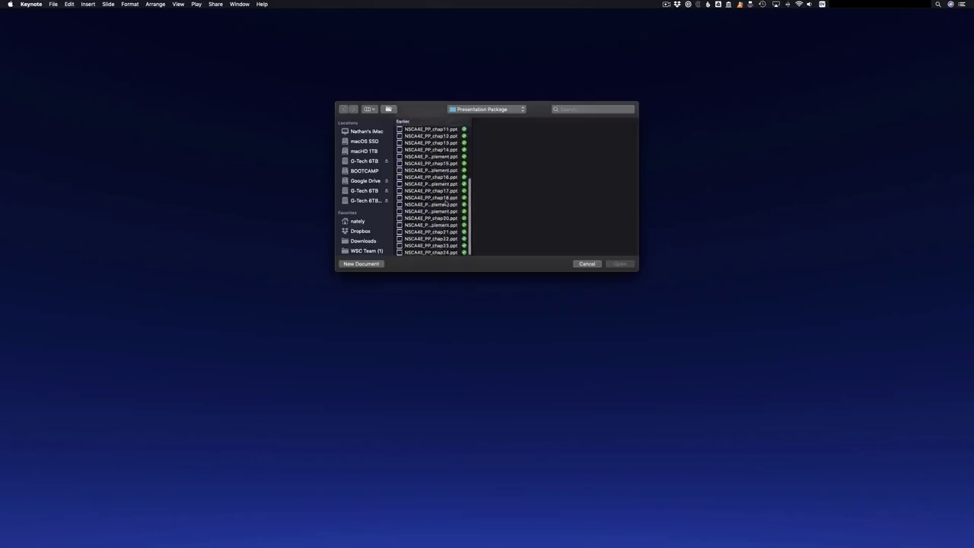
- Open the chapter 21 Periodization presentation and show the presenter notes
double_click(443, 233)
click(89, 23)
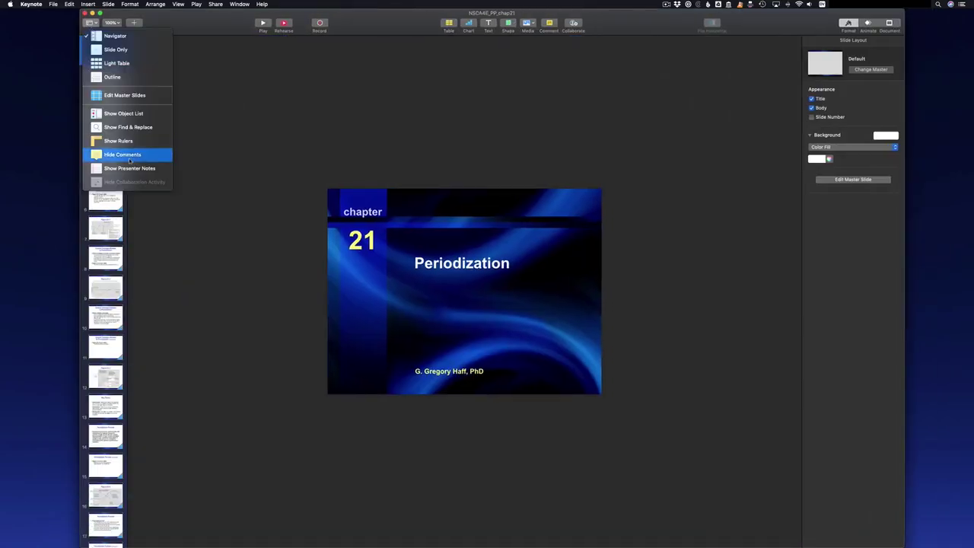
click(126, 153)
- Apply the new white theme, and put slide 1 on the Title, Subtitle & Background Photo layout
click(869, 69)
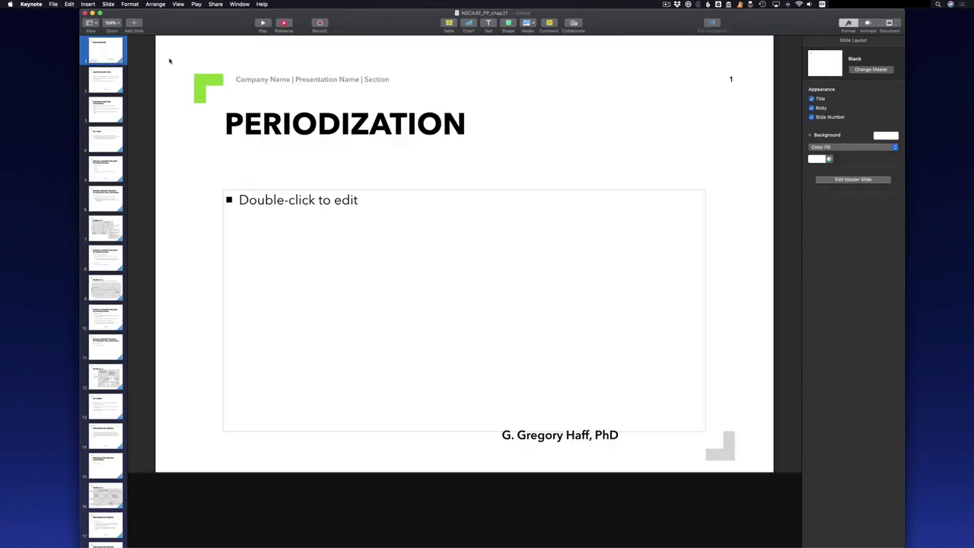
click(870, 70)
click(848, 164)
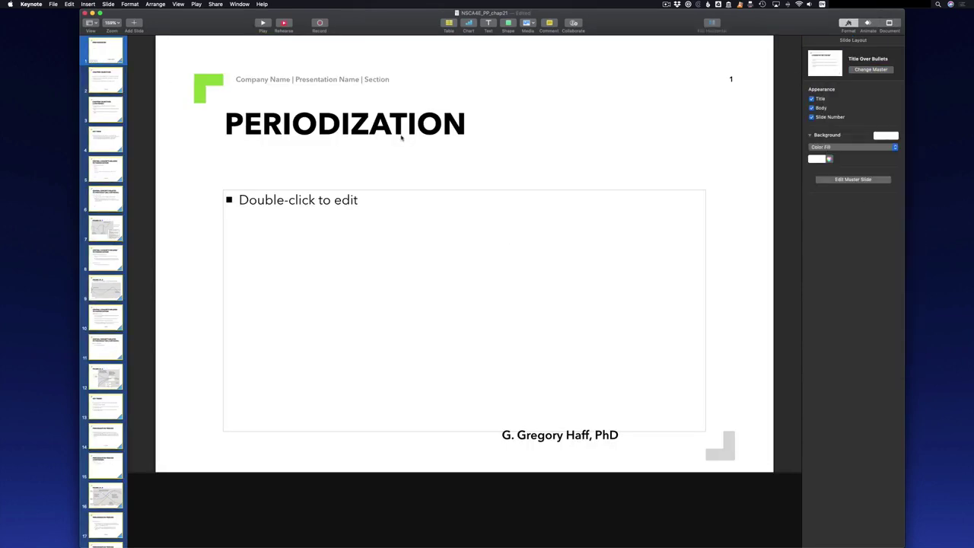
click(867, 70)
click(849, 244)
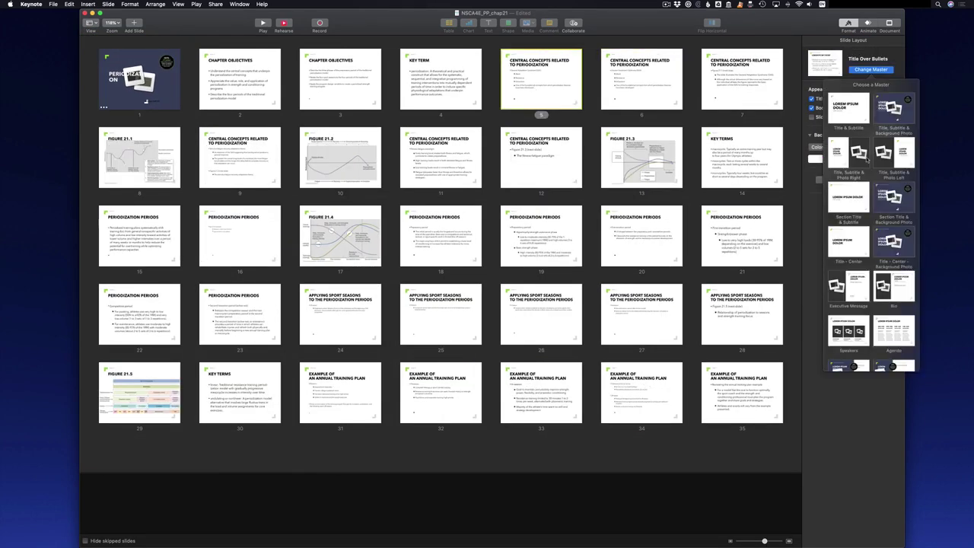
- Give section slides 5 and 33 background-photo title layouts
click(845, 157)
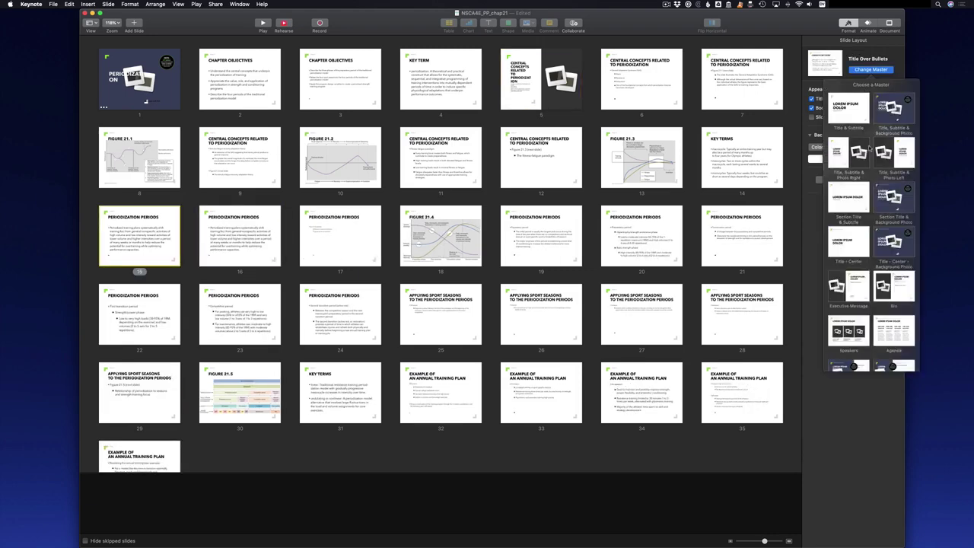
click(527, 393)
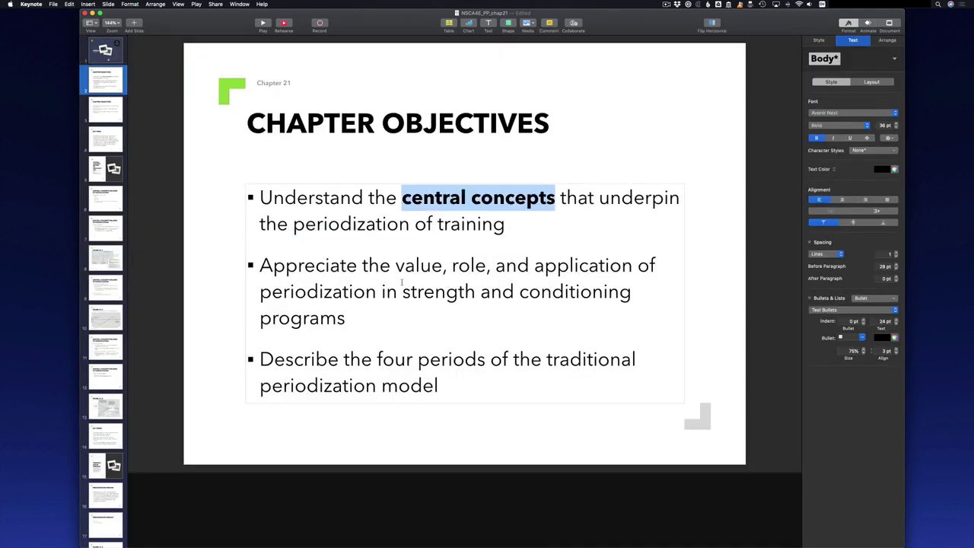
- Bold the 'value, role, and application' and 'four sport seasons' objective phrases
drag(395, 265, 386, 292)
key(super+b)
click(342, 360)
click(118, 111)
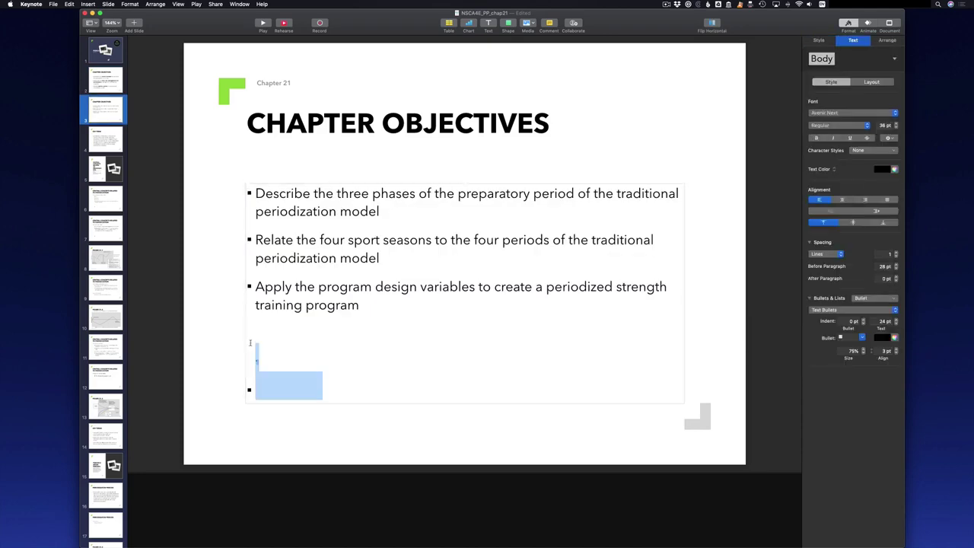
drag(323, 265, 525, 266)
key(super+b)
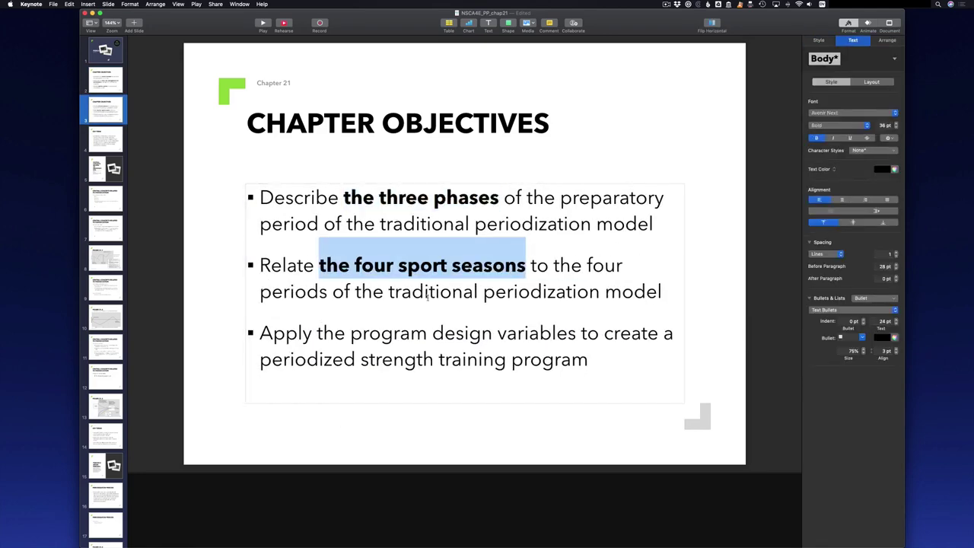
- Delete 'periodization' from the KEY TERM bullet and cut slide 5's body text
click(106, 140)
double_click(304, 198)
key(BackSpace)
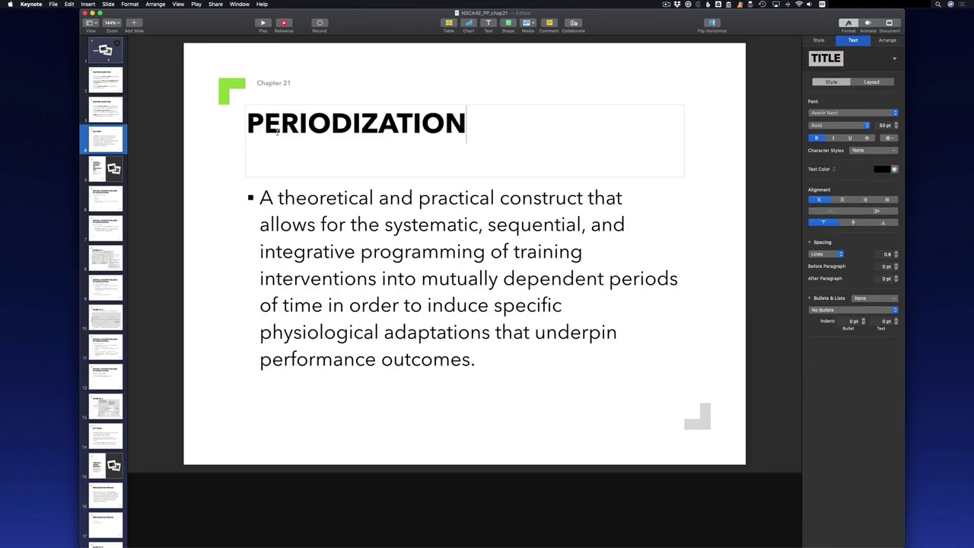
click(110, 173)
key(super+x)
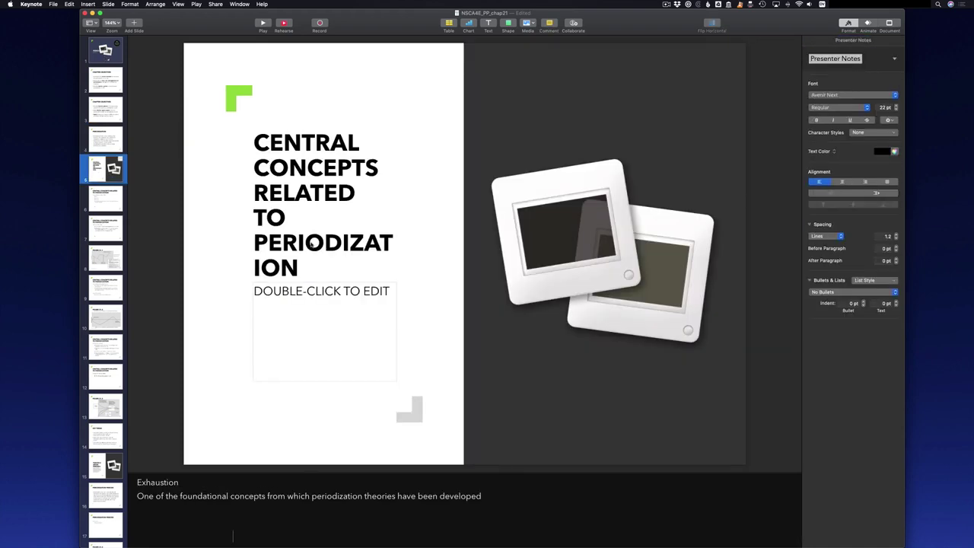
click(319, 267)
- Remove slide 6's empty bullet and retitle it GENERAL ADAPTATION SYNDROME (GAS)
click(106, 199)
click(277, 391)
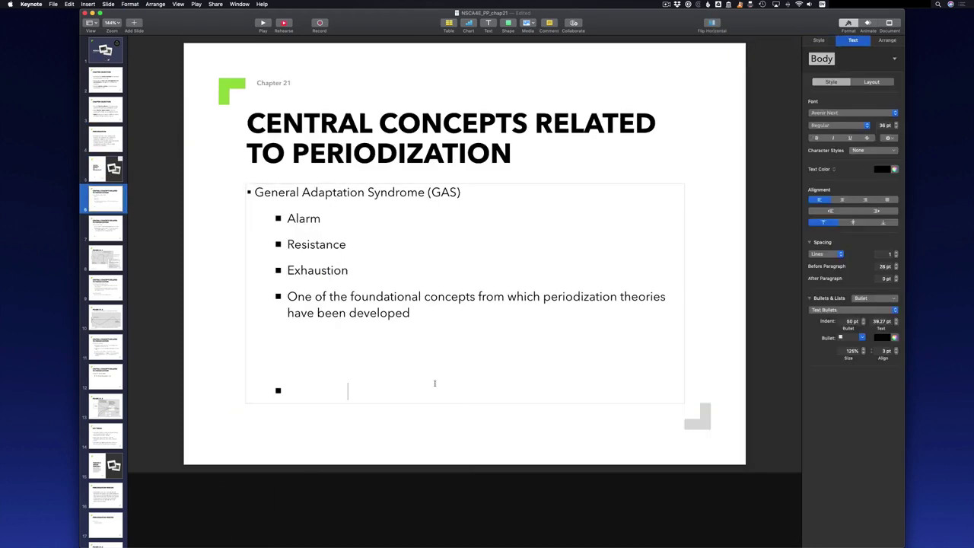
key(BackSpace)
triple_click(293, 129)
key(super+v)
double_click(322, 198)
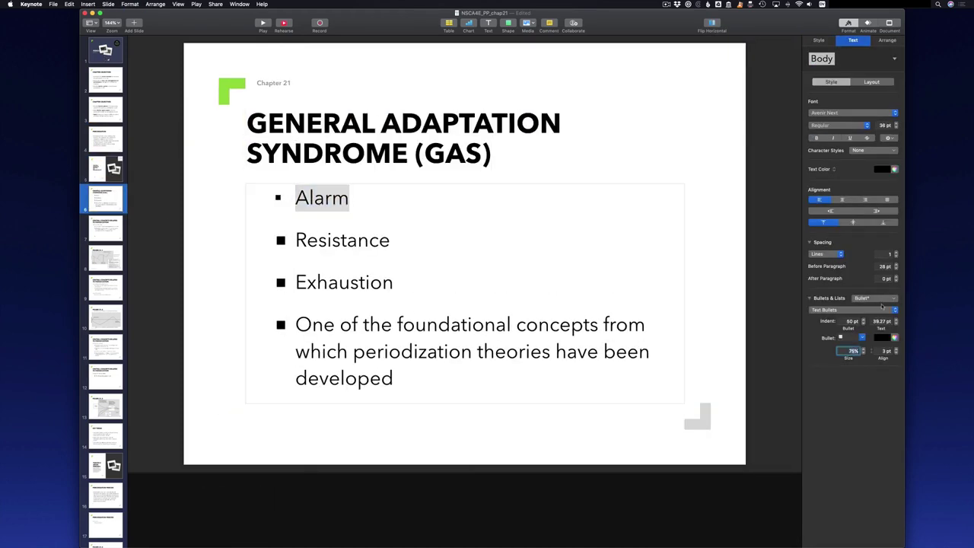
- Clear slide 7's body text and cut the figure from the Figure 21.1 slide
click(106, 226)
drag(583, 294, 289, 381)
key(BackSpace)
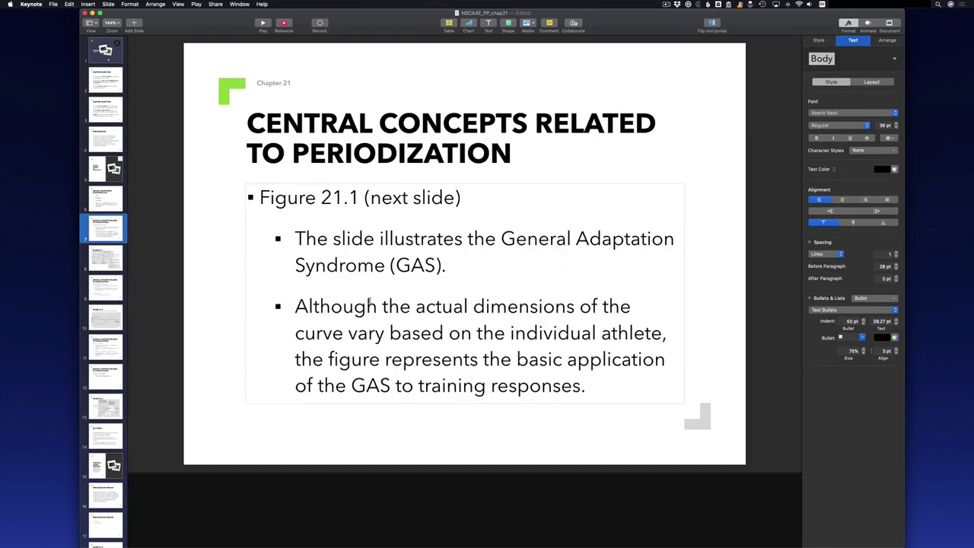
key(super+x)
click(109, 233)
key(Delete)
- Put the Figure 21.1 slide on a dark background-photo layout with the GAS figure pasted in
key(BackSpace)
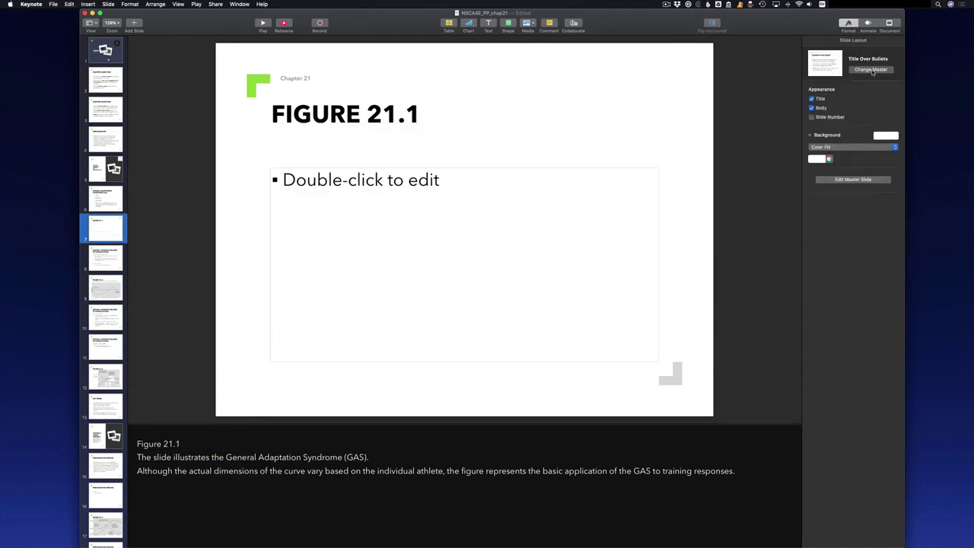
click(870, 69)
scroll(859, 195, down, 2)
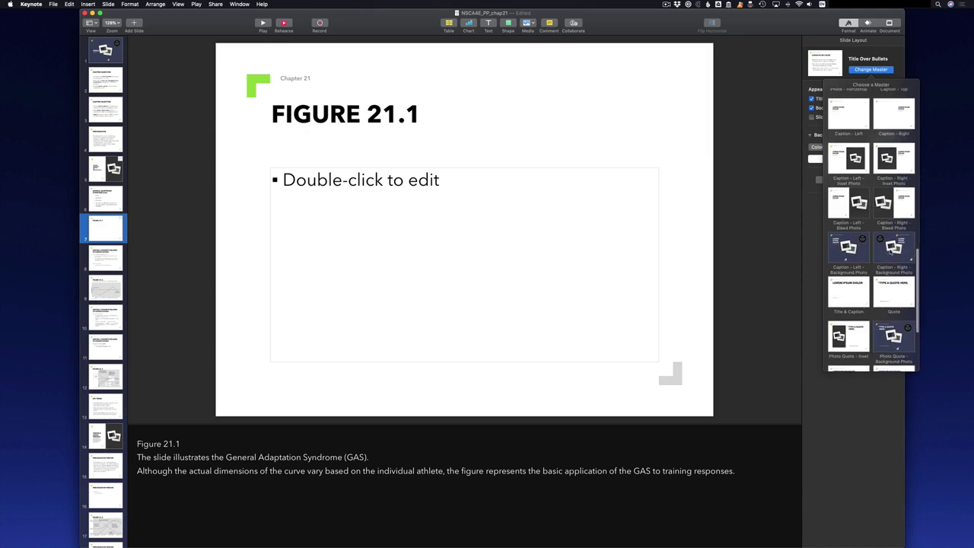
click(894, 252)
double_click(466, 228)
key(super+v)
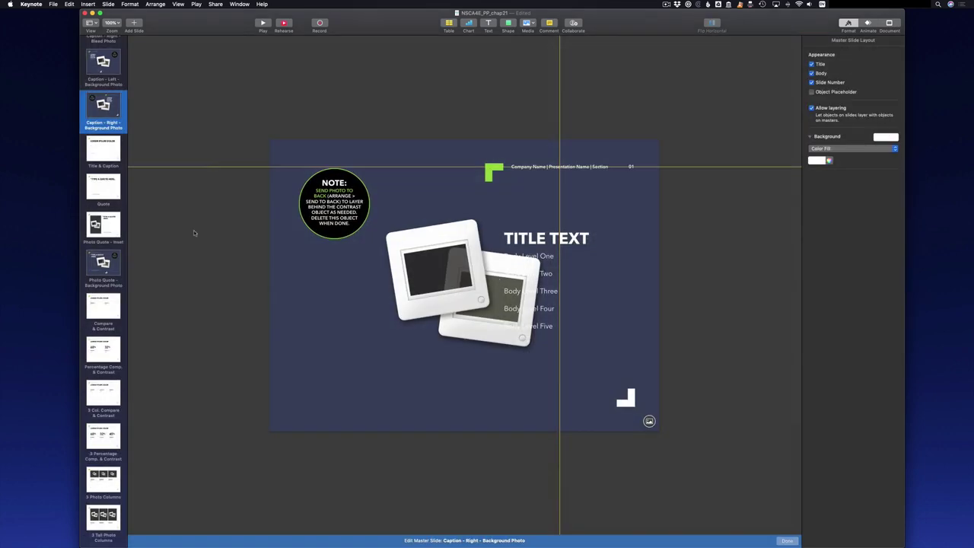
click(787, 541)
click(871, 70)
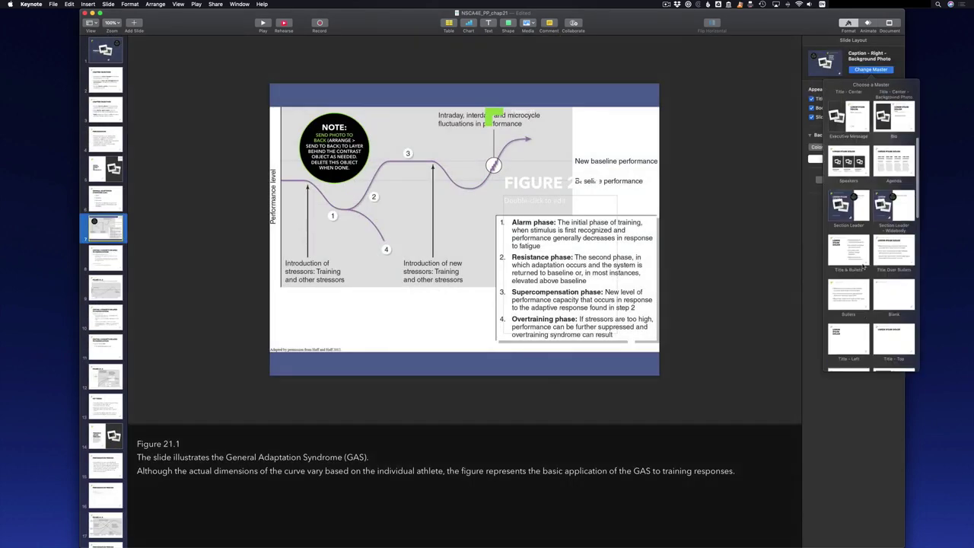
click(864, 264)
- Delete the Figure 21.2 reference lines from slide 8, then reframe the Figure 21.2 graph
click(105, 258)
click(342, 238)
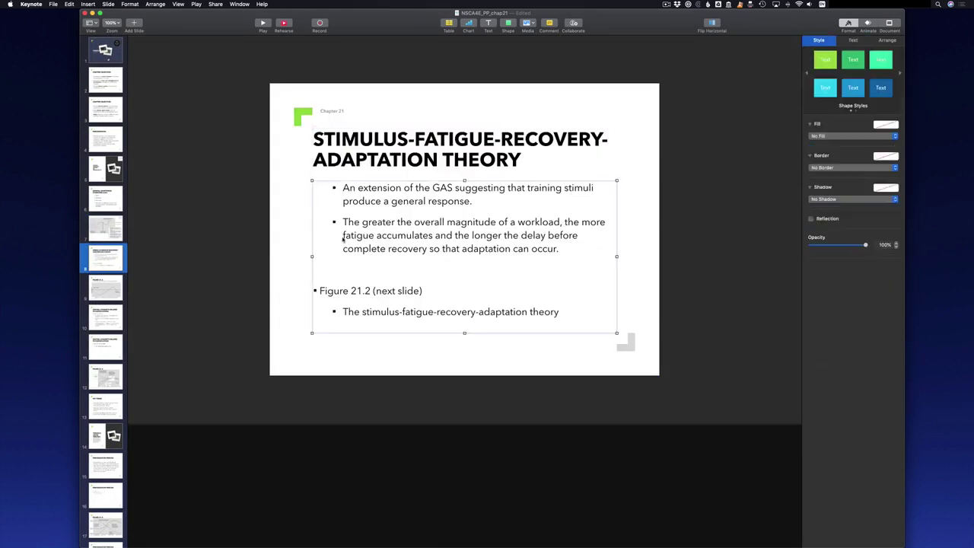
drag(316, 290, 563, 313)
key(BackSpace)
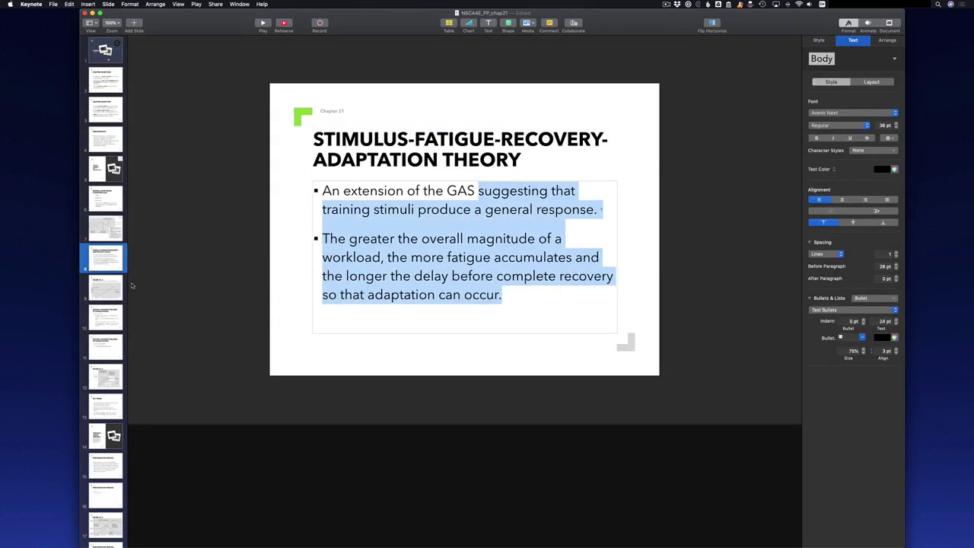
click(114, 287)
double_click(472, 258)
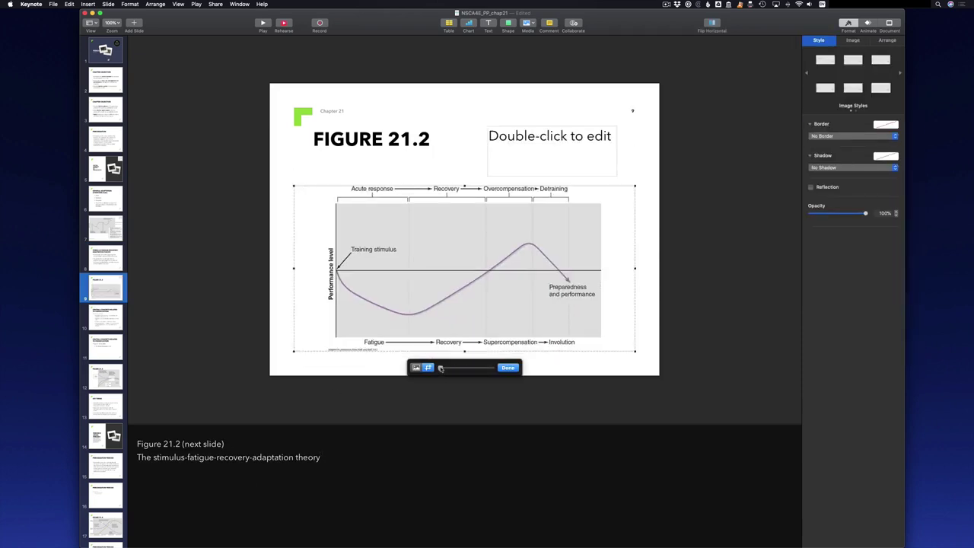
- Retitle slide 10 'Fitness-Fatigue Paradigm'
click(508, 368)
click(105, 318)
drag(319, 188, 594, 327)
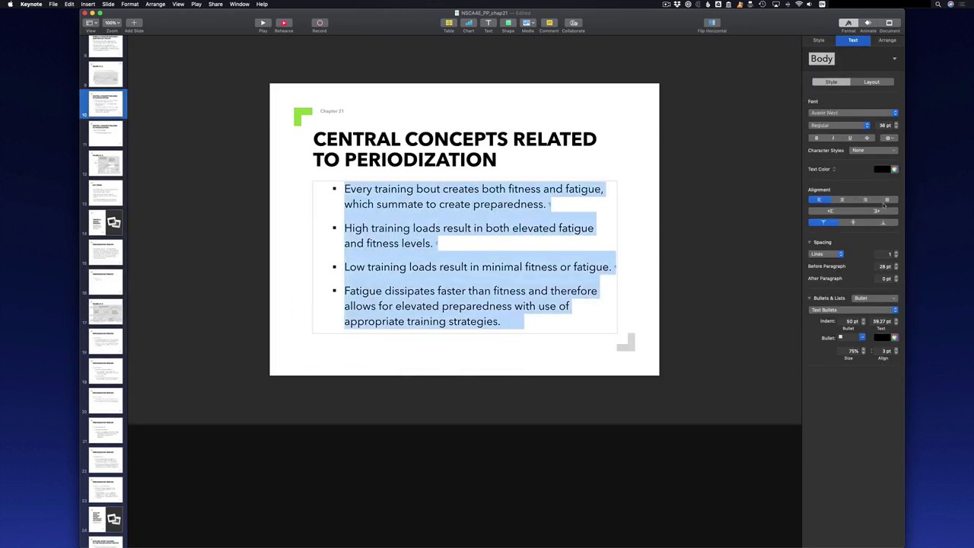
click(385, 145)
text(Fitness-Fatigue Paradigm)
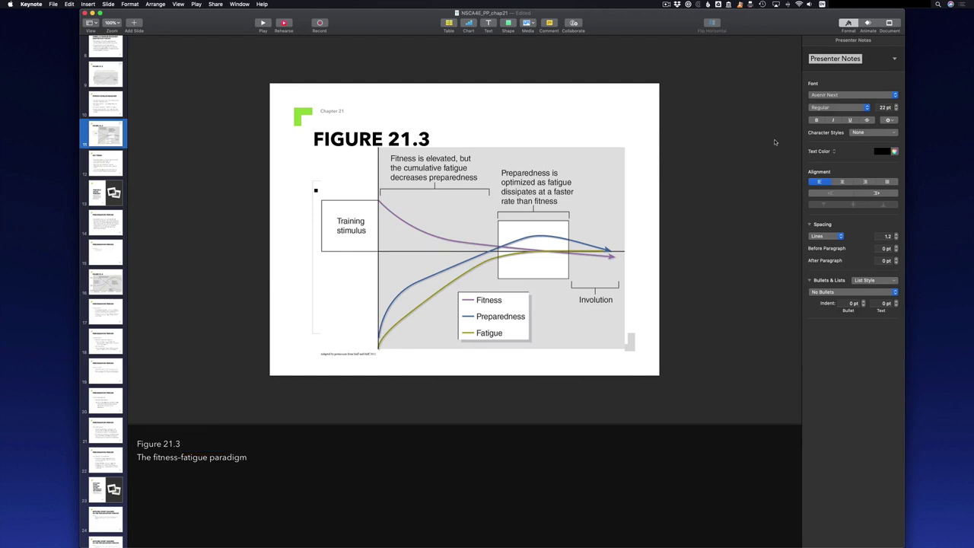
- On the slide 13 KEY TERMS copy, delete the mesocycles and microcycles bullets, leaving MACROCYCLE
click(116, 164)
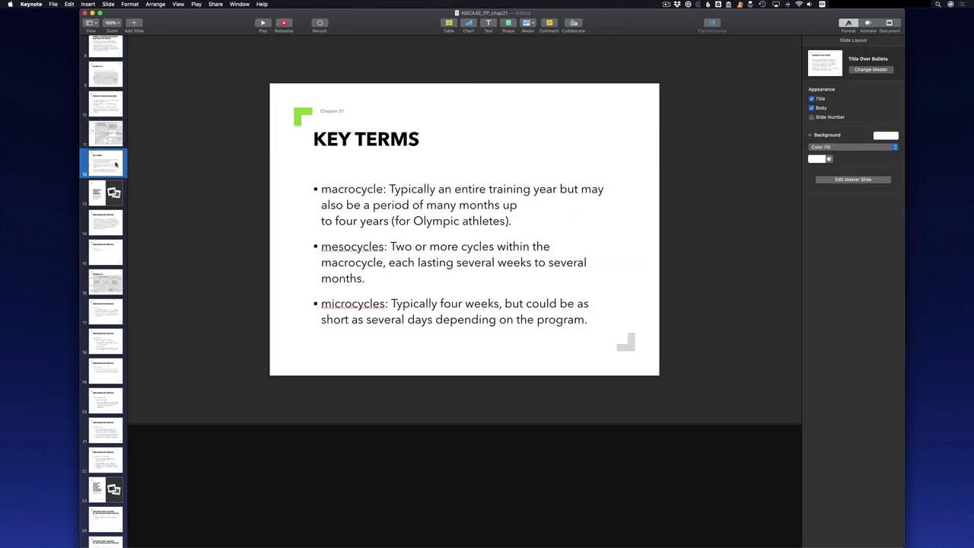
click(107, 199)
triple_click(352, 141)
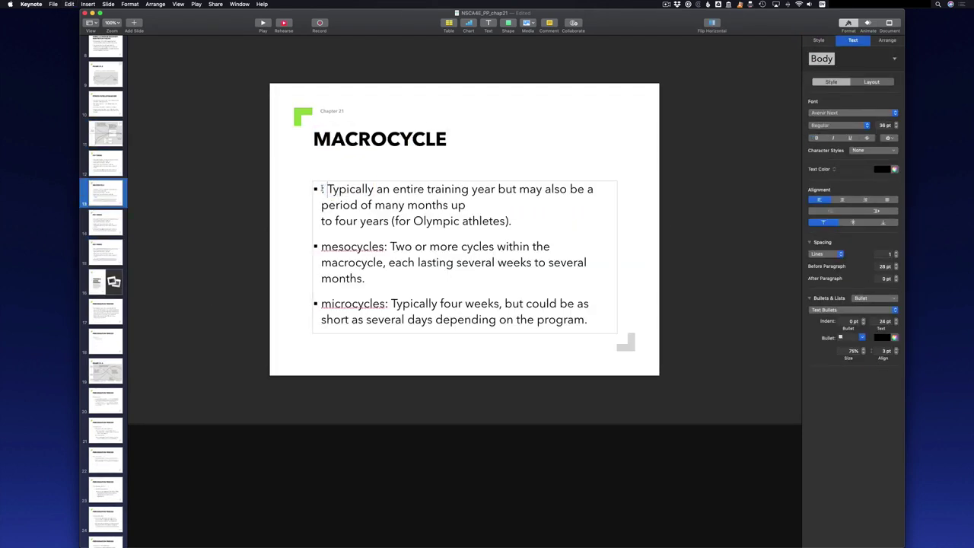
drag(321, 245, 587, 321)
key(BackSpace)
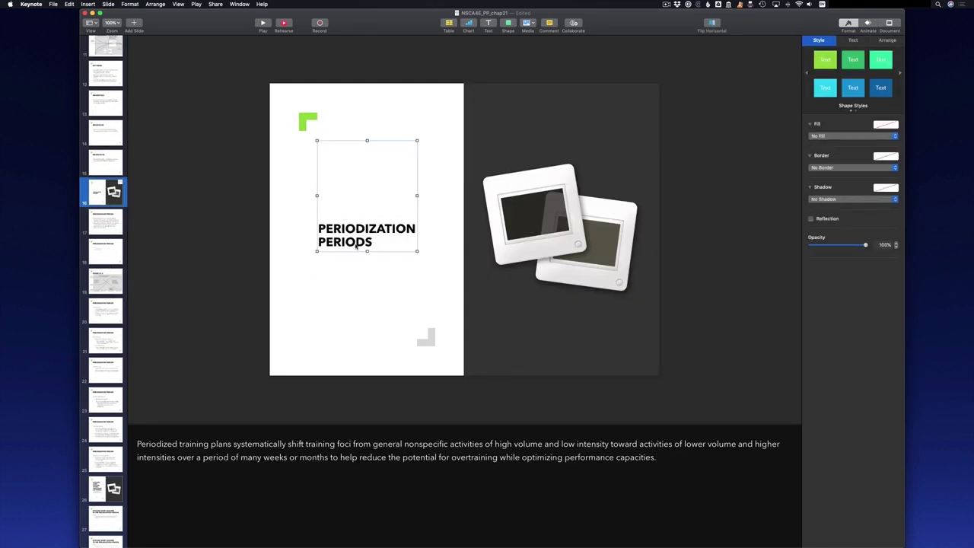
- Delete the empty bullet lines on the IN-SEASON slide and give Key Terms the Title - Center master
click(101, 249)
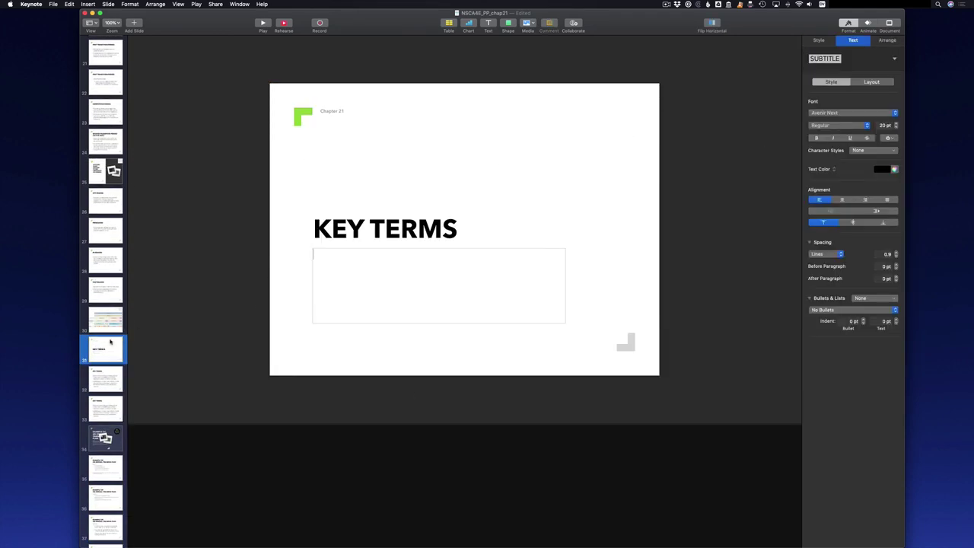
key(Down)
click(115, 413)
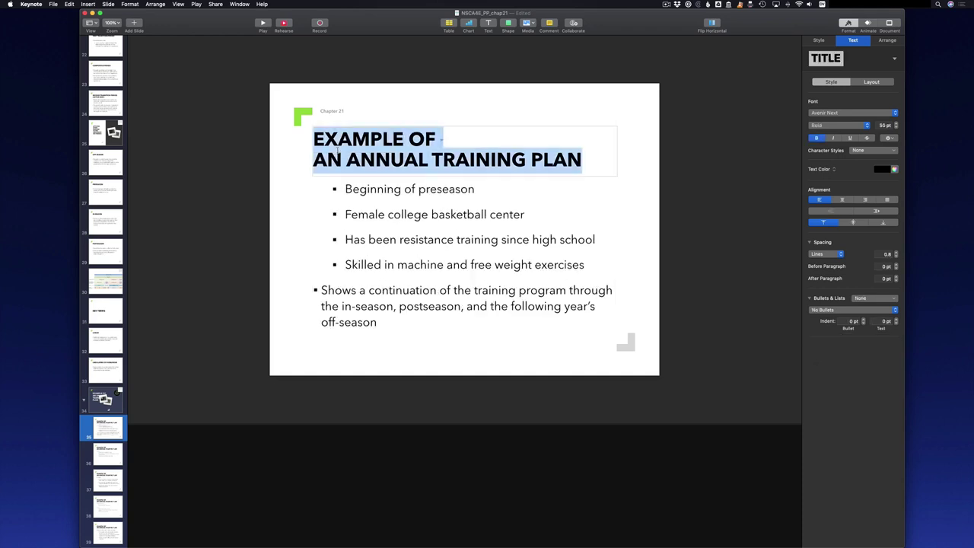
click(132, 454)
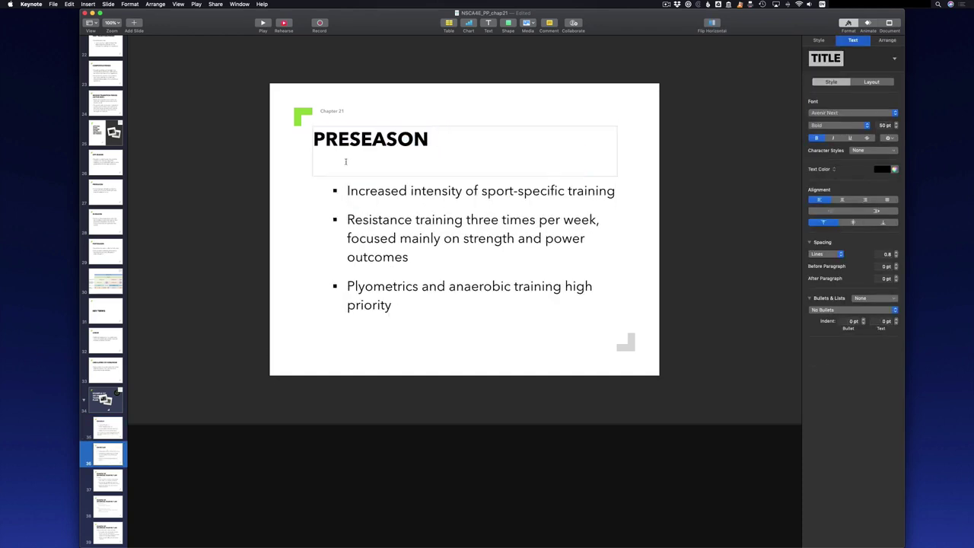
click(114, 481)
click(125, 503)
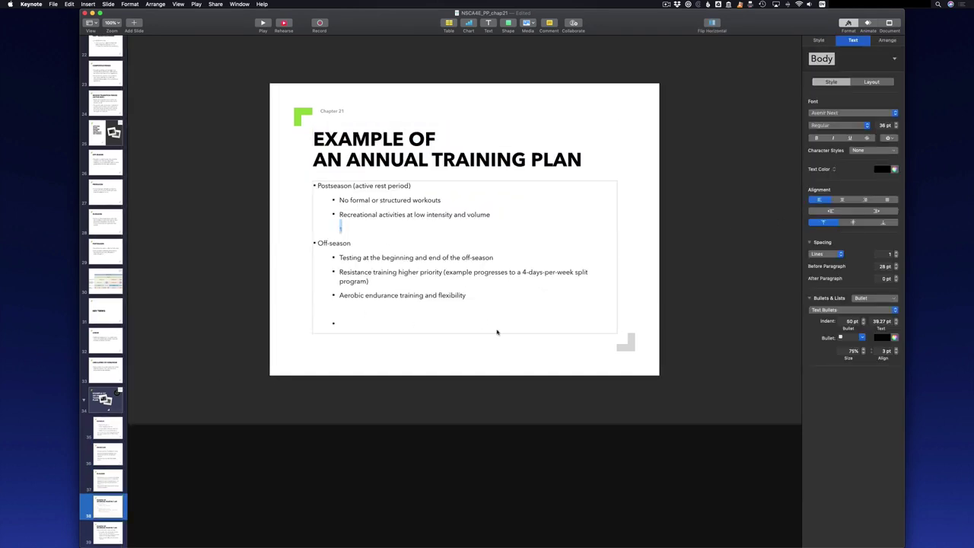
drag(497, 328, 495, 306)
key(BackSpace)
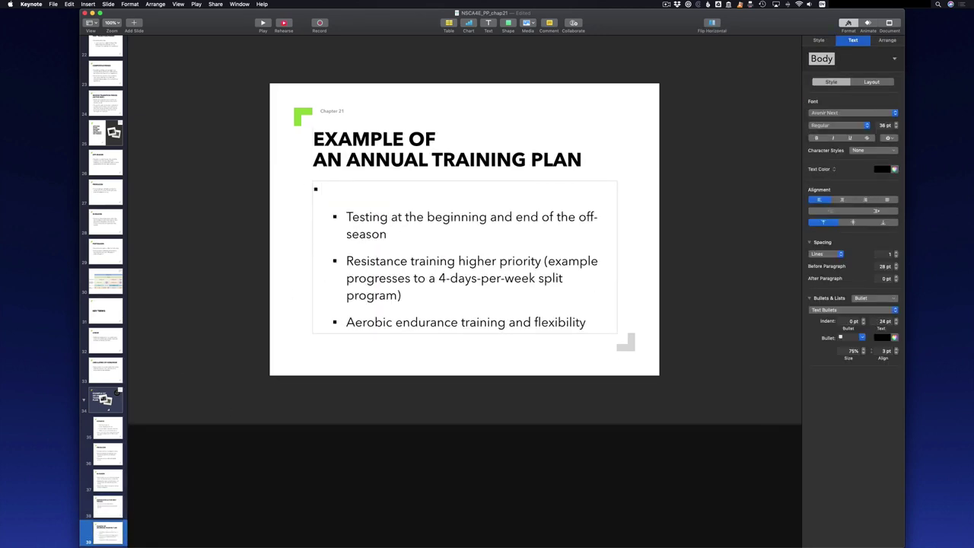
triple_click(355, 156)
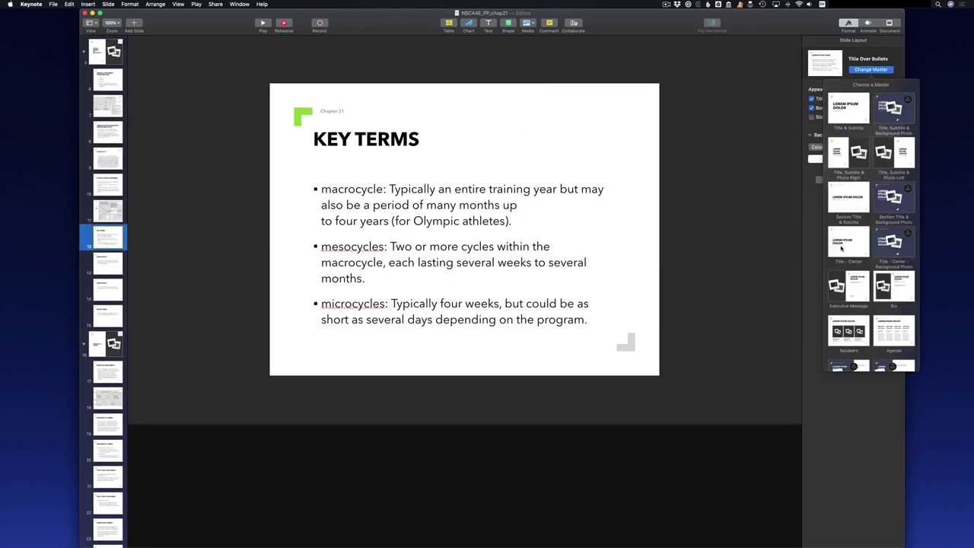
click(841, 247)
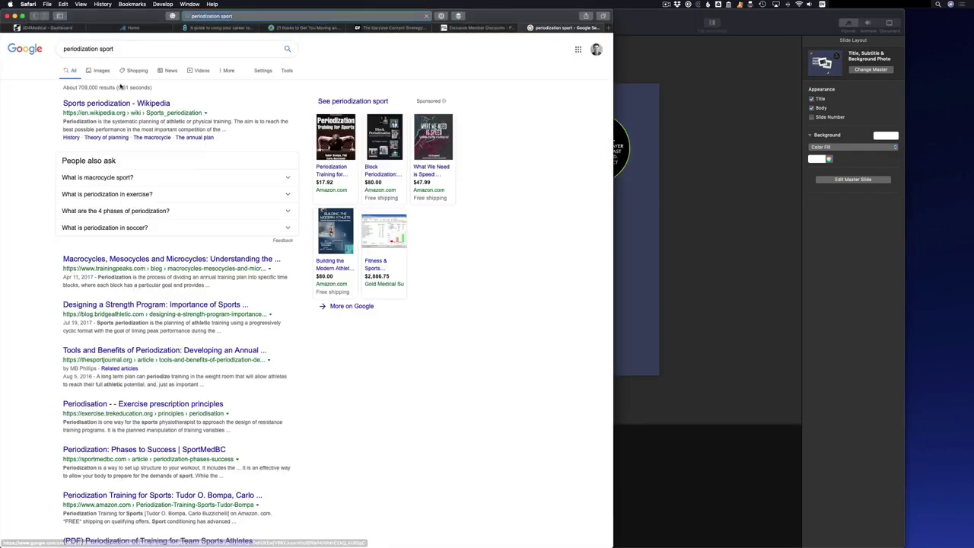
- Place a soccer players image from the search results onto the Periodization title slide
click(101, 70)
scroll(228, 304, down, 15)
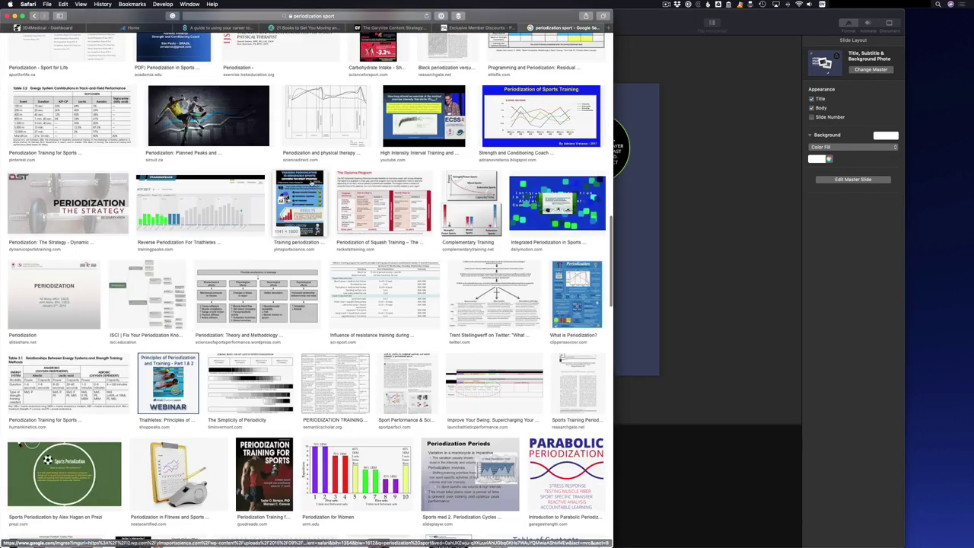
click(172, 114)
drag(643, 266, 464, 228)
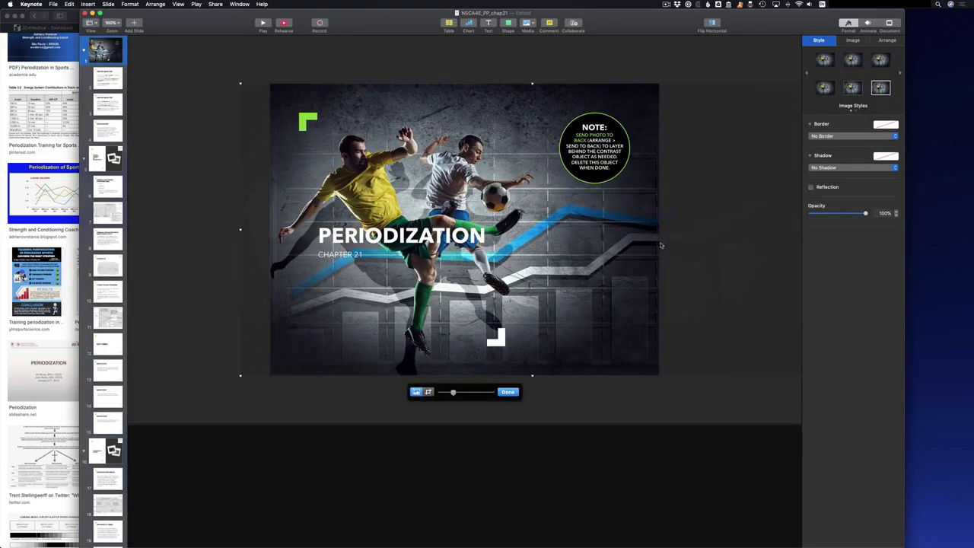
- Search 'general adaptation syndrome' and set a crumpled-head photo behind the Central Concepts title
text(general adaptation syndrome)
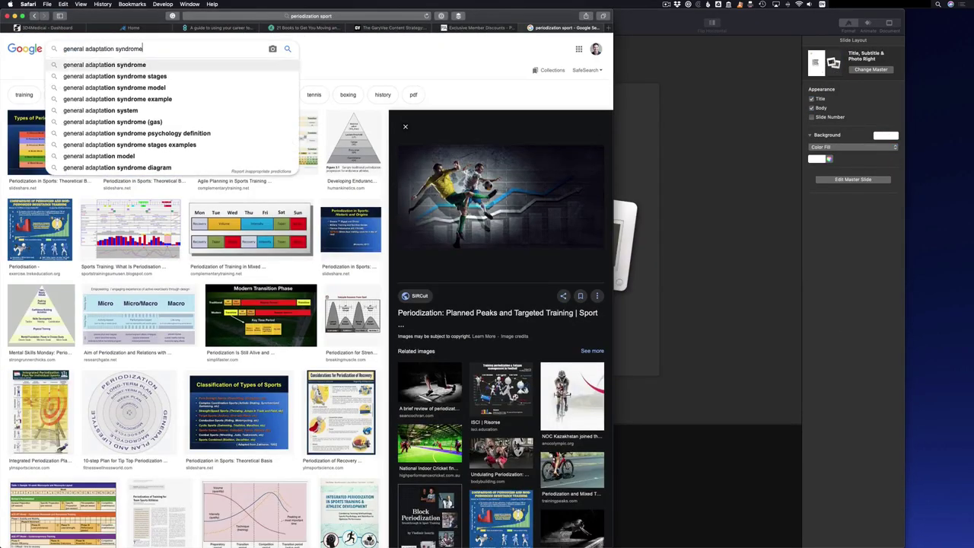
key(Return)
scroll(210, 137, down, 10)
scroll(210, 137, down, 5)
click(282, 283)
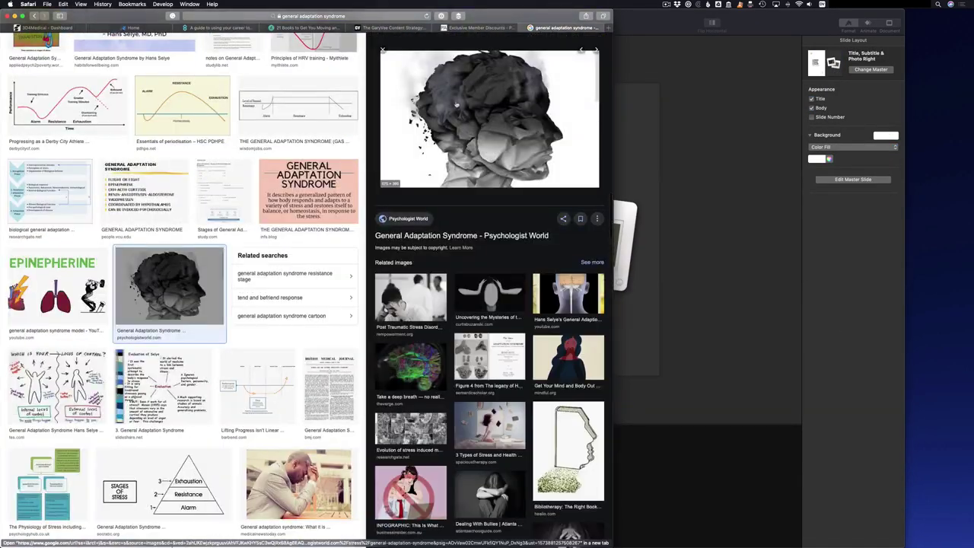
drag(489, 131, 562, 228)
click(870, 72)
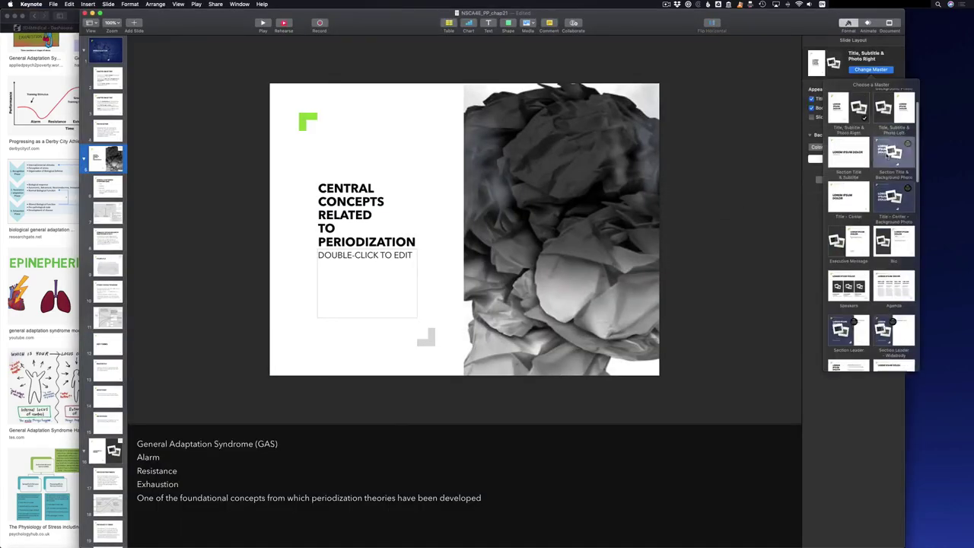
click(889, 147)
right_click(597, 235)
click(609, 248)
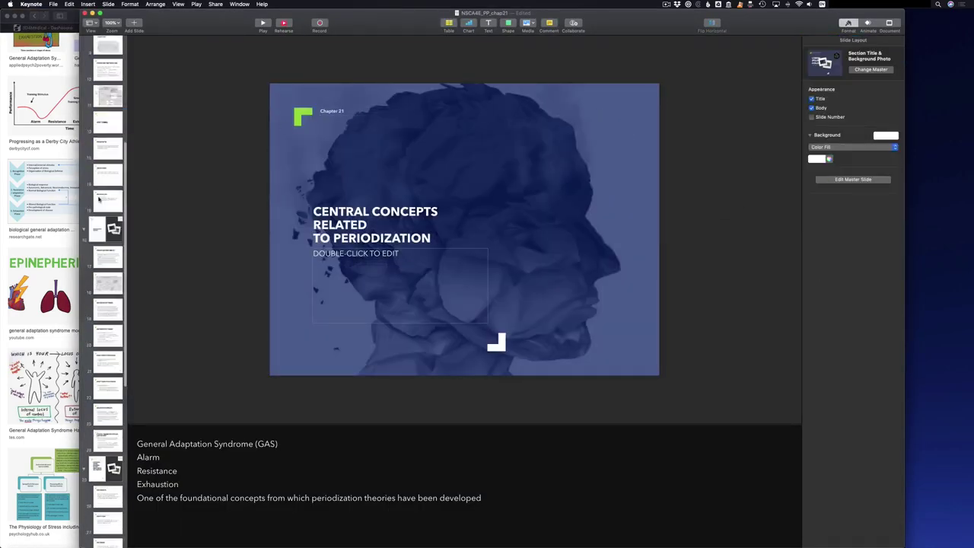
- Search images for 'seasons' and preview the four-seasons tree image
click(46, 198)
scroll(210, 228, up, 10)
triple_click(144, 49)
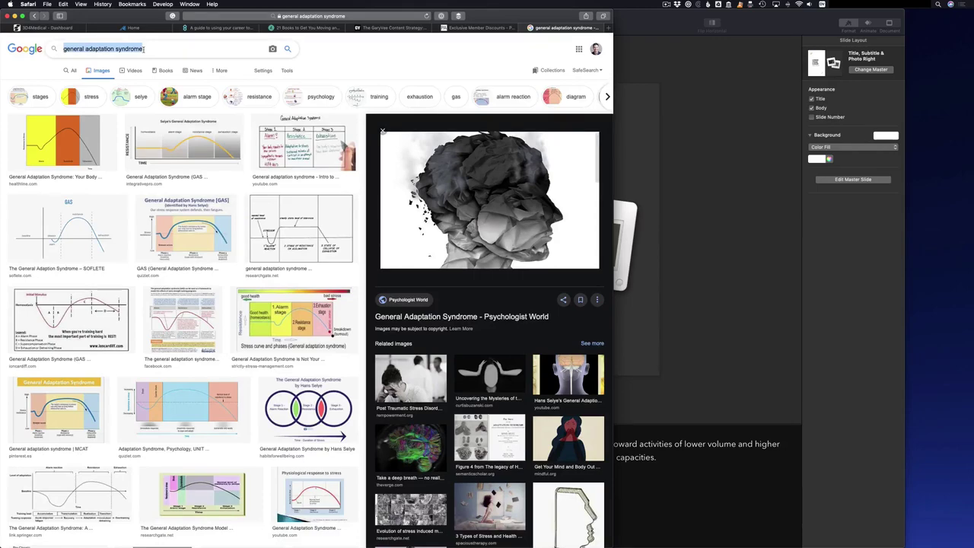
text(seasons)
key(Return)
click(226, 149)
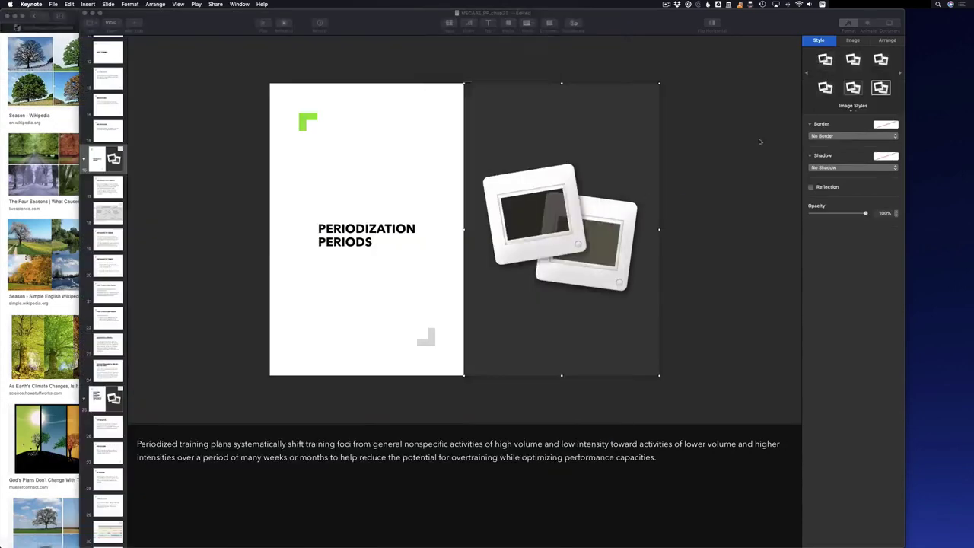
- Send the four-seasons tree photo to the back and resize the Periodization Periods title
drag(487, 152, 624, 243)
right_click(607, 237)
click(629, 246)
click(347, 233)
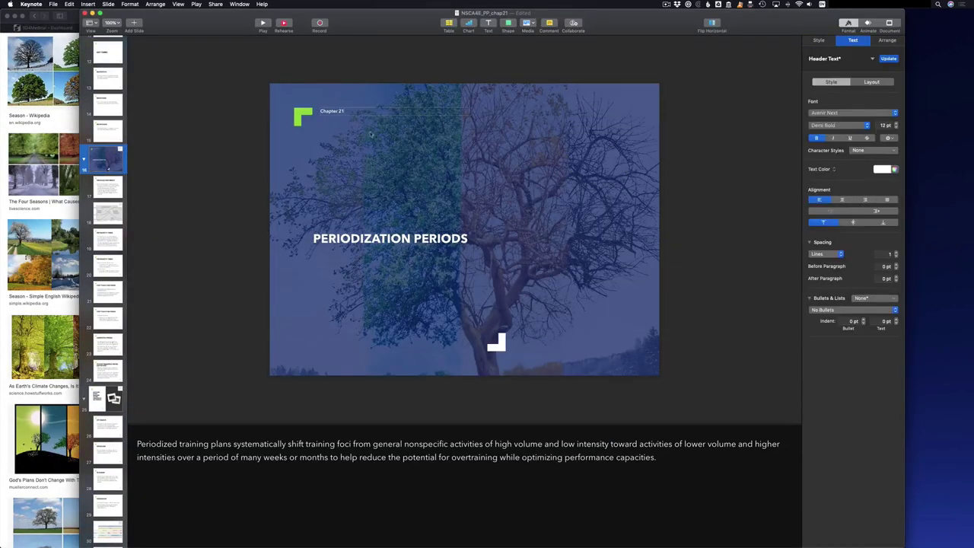
click(852, 58)
click(833, 235)
- Search images for 'sports seasons' for the Applying Sport Seasons slide
click(110, 197)
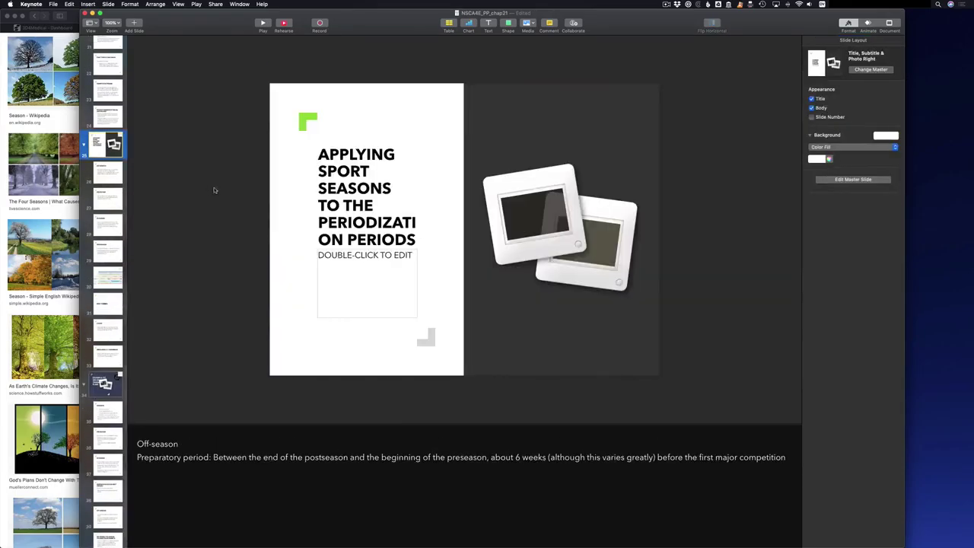
click(46, 229)
click(84, 49)
text(sports seasons)
key(Return)
scroll(327, 205, down, 5)
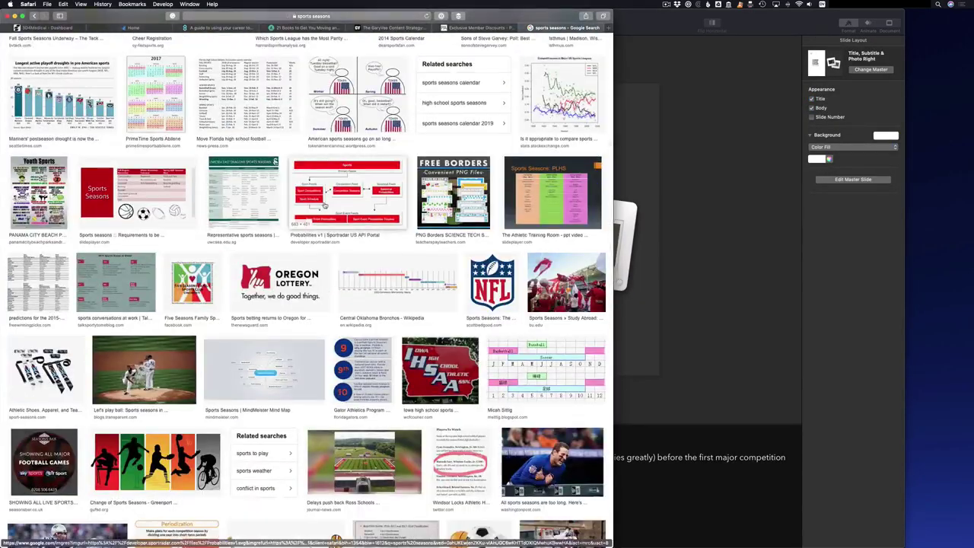
scroll(324, 204, down, 5)
scroll(315, 198, down, 5)
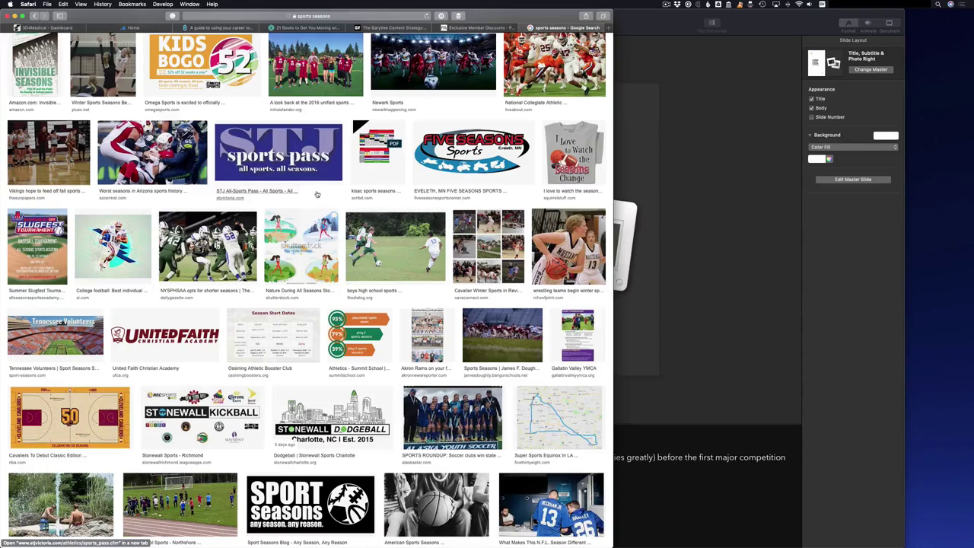
- Give Applying Sport Seasons a section title master, then open the Annual Training Plan slide
click(775, 81)
click(870, 69)
click(837, 290)
click(336, 113)
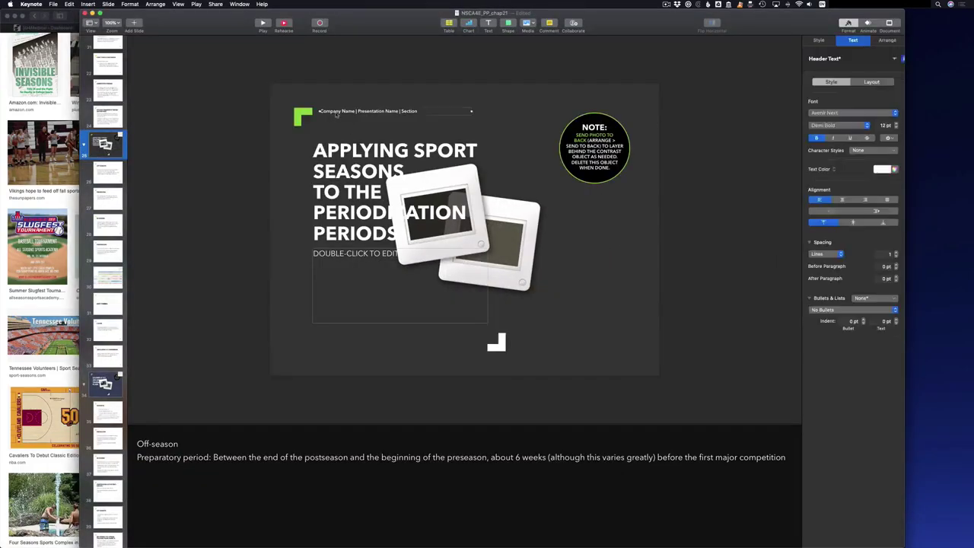
click(106, 189)
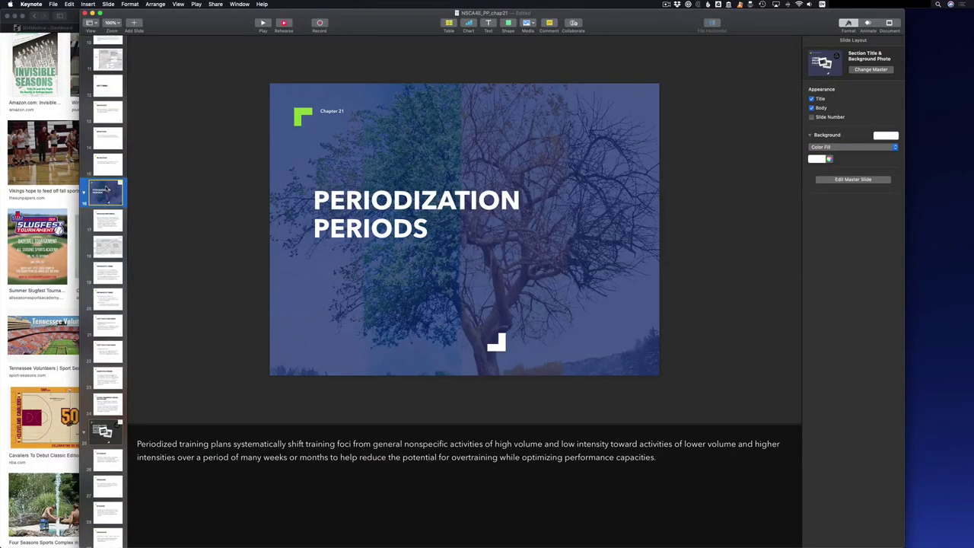
click(105, 373)
key(super+Tab)
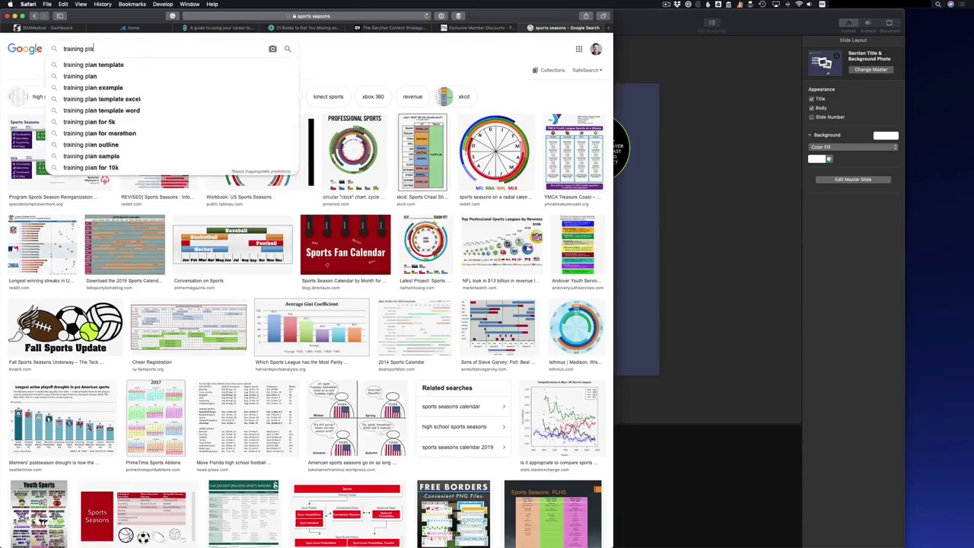
- Find an annual training plan chart image for the annual training plan slide
text(n)
key(Return)
scroll(293, 161, down, 10)
scroll(293, 161, down, 5)
click(65, 185)
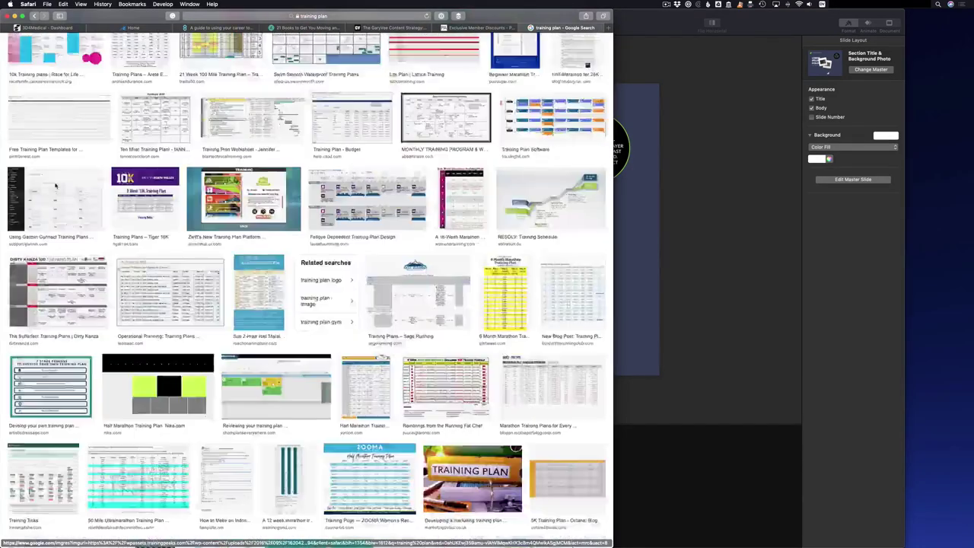
key(super+Tab)
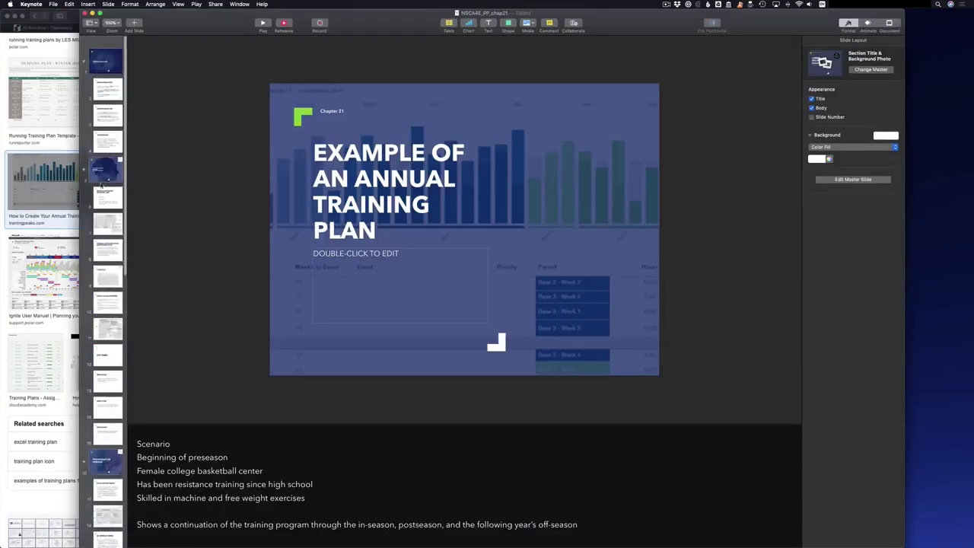
- Search 'seasons' images for Applying Sport Seasons, limited to large sizes
click(105, 171)
key(super+Tab)
text(seasons)
key(Return)
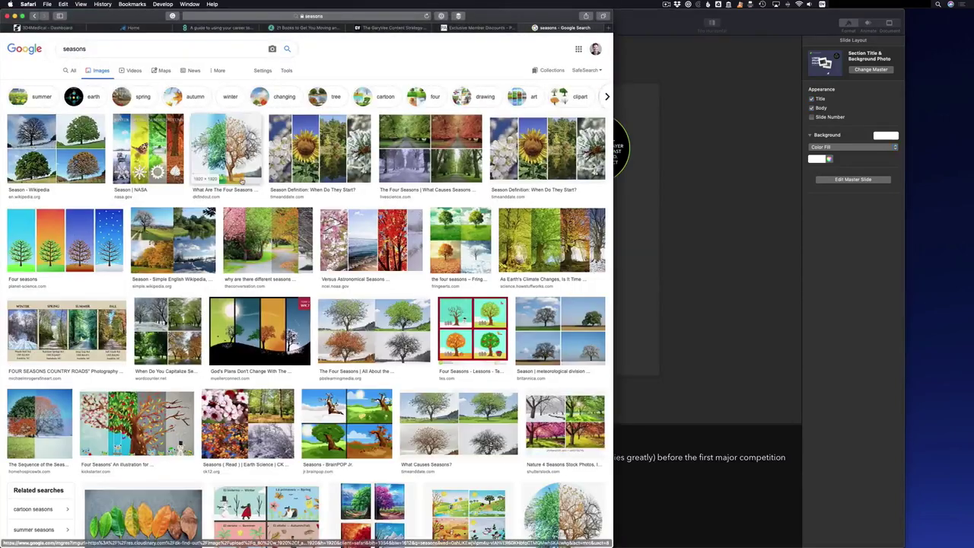
click(375, 279)
click(287, 70)
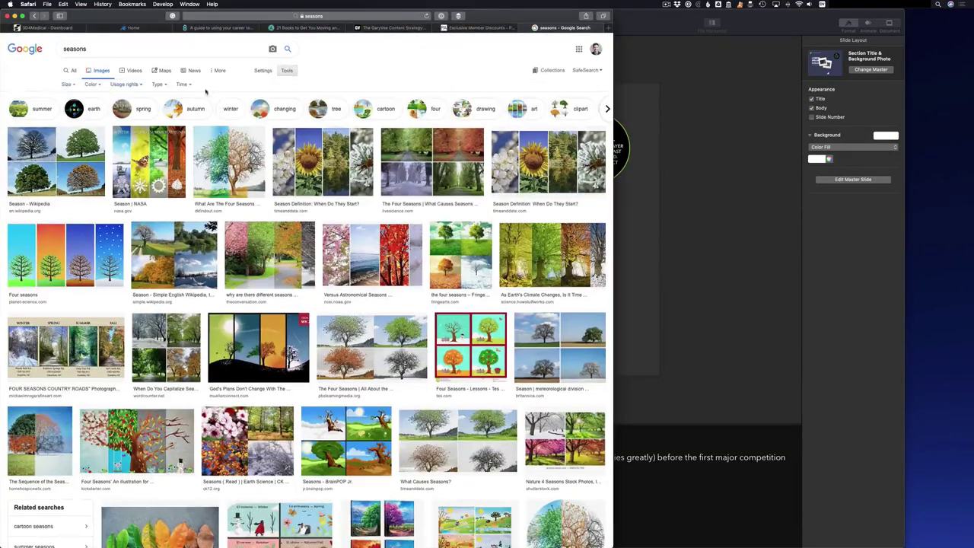
click(69, 84)
click(70, 103)
- Place the row of colourful leaves photo onto the Applying Sport Seasons slide
scroll(329, 238, down, 5)
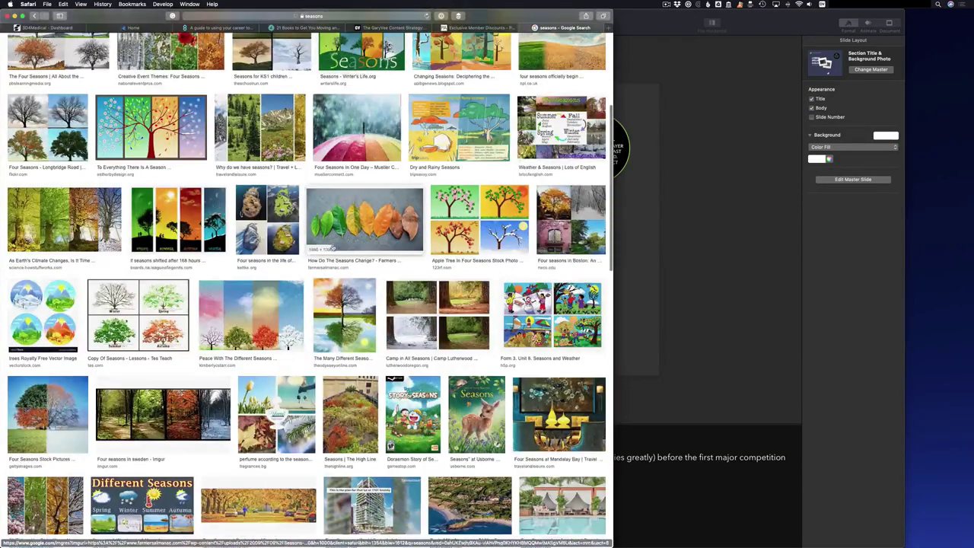
click(358, 221)
drag(489, 122, 591, 145)
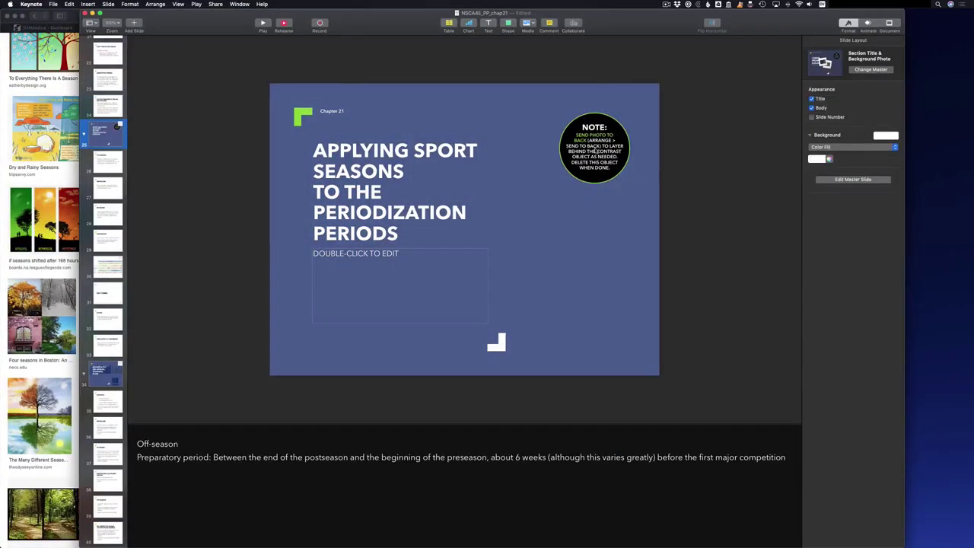
key(super+Tab)
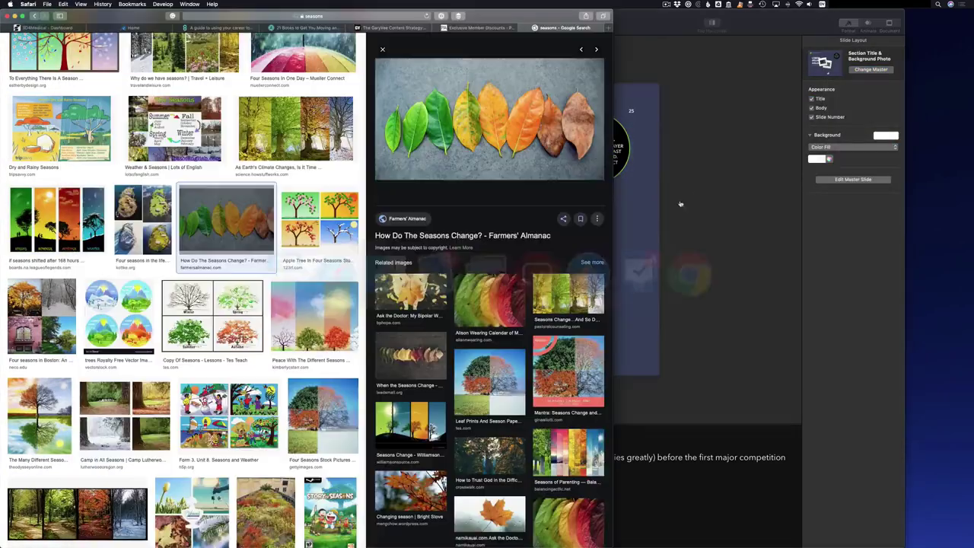
key(super+Tab)
- Save the deck as NSCA4E_PP_chap21 and view all slides in Light Table
key(super+s)
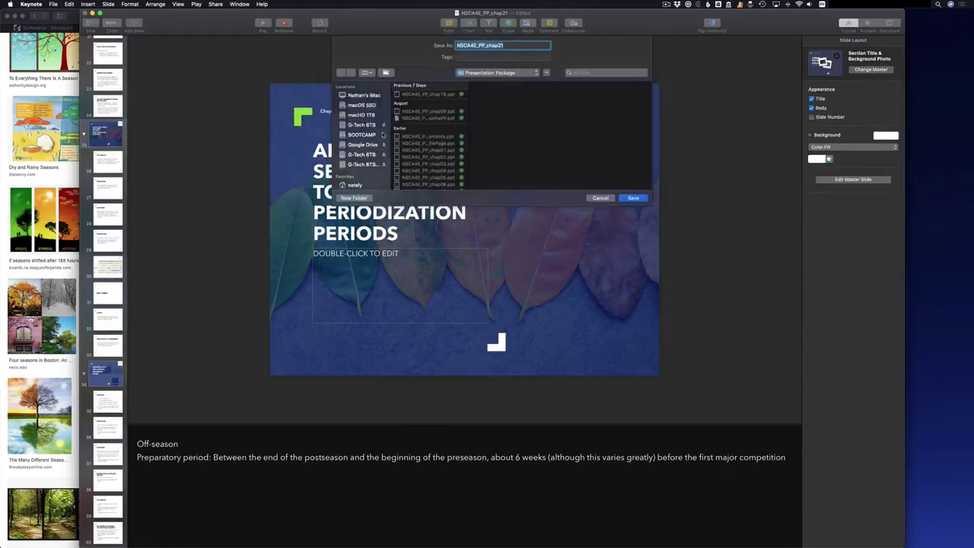
key(Return)
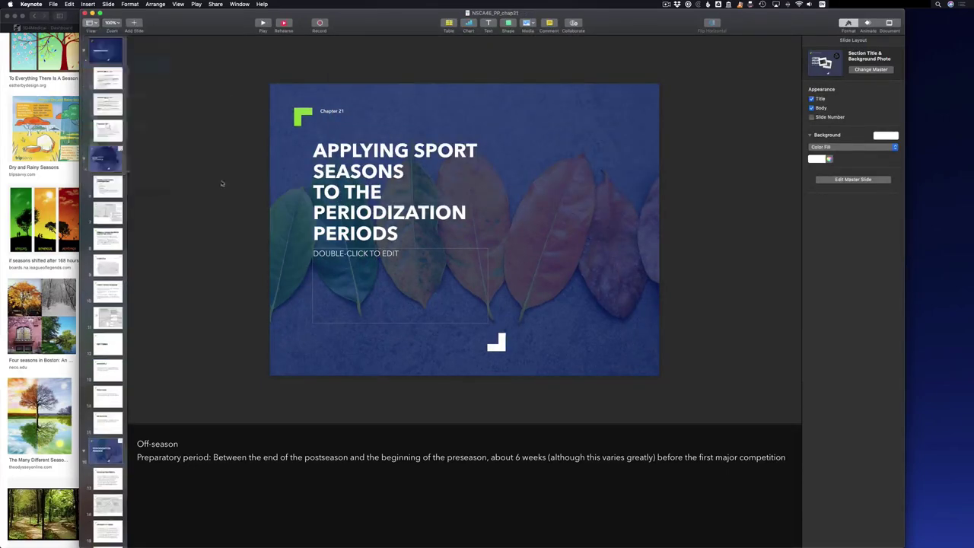
key(ctrl+alt+l)
scroll(613, 338, down, 2)
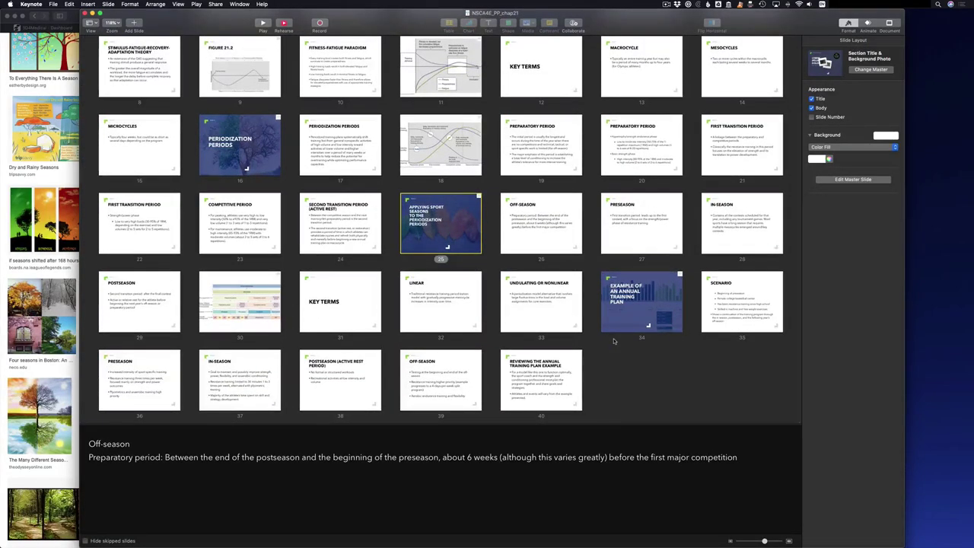